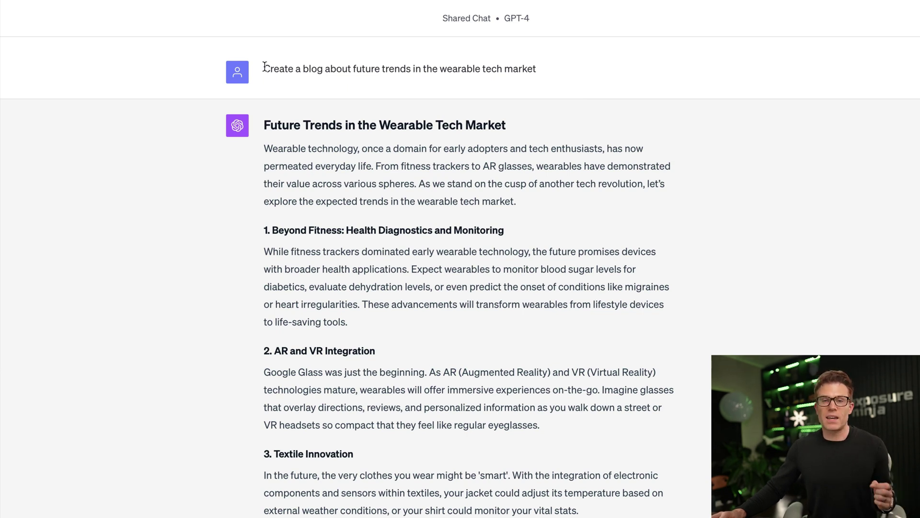
# Highlight the one-line blog request and scroll through ChatGPT's basic blog answer
pyautogui.moveTo(265, 67); pyautogui.dragTo(538, 70)
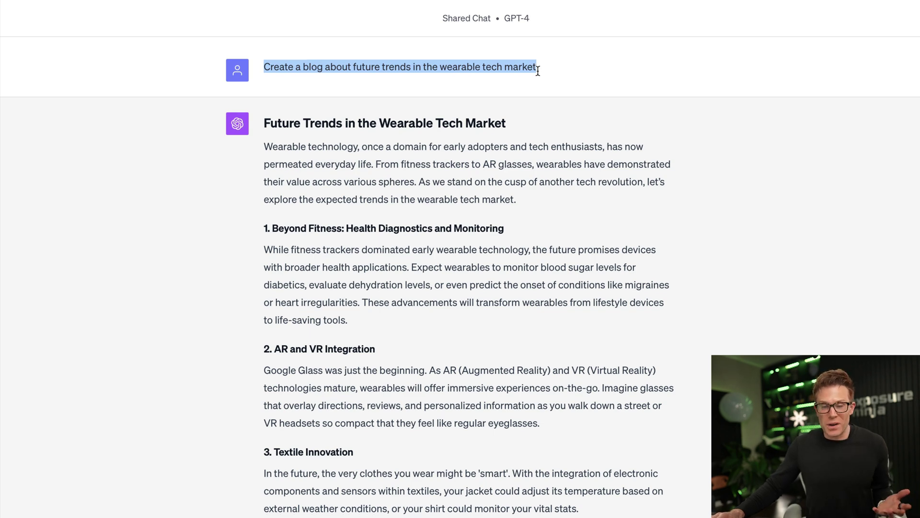
pyautogui.scroll(-4, 538, 72)
pyautogui.scroll(-10, 538, 72)
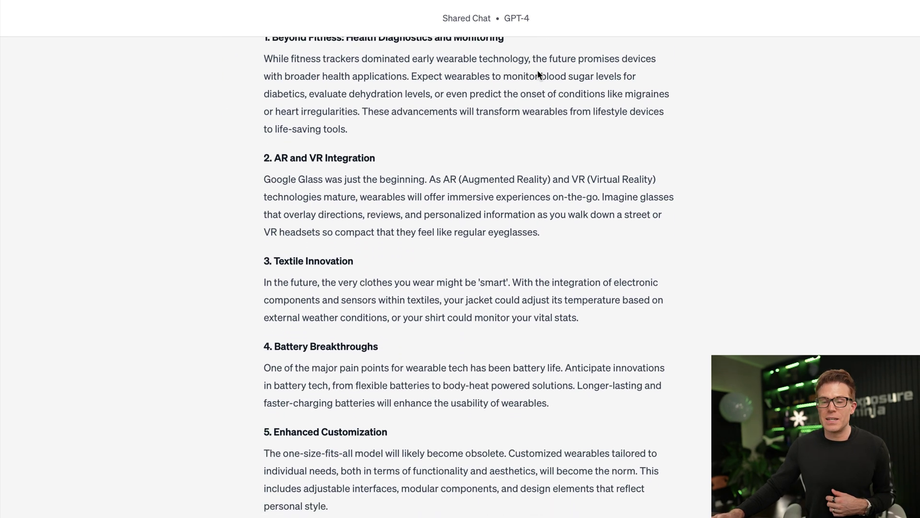
pyautogui.scroll(-3, 537, 70)
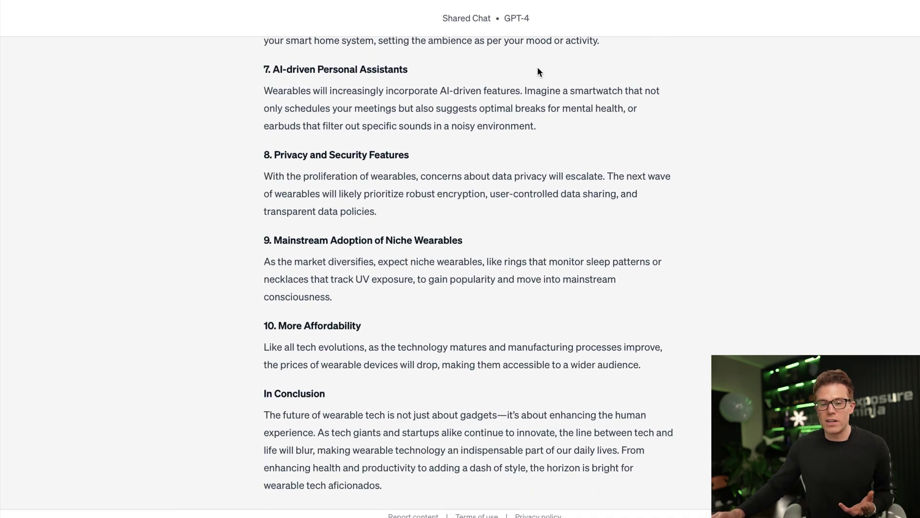
pyautogui.scroll(3, 349, 324)
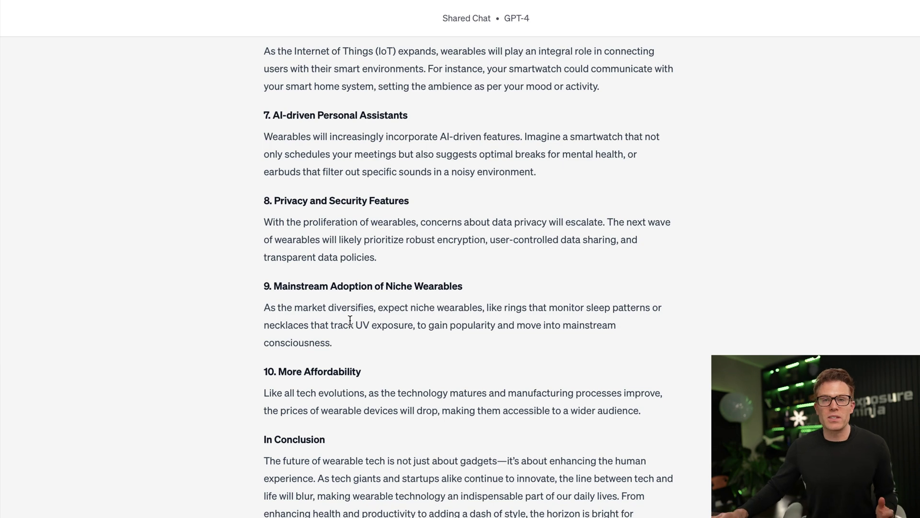
pyautogui.scroll(7, 349, 320)
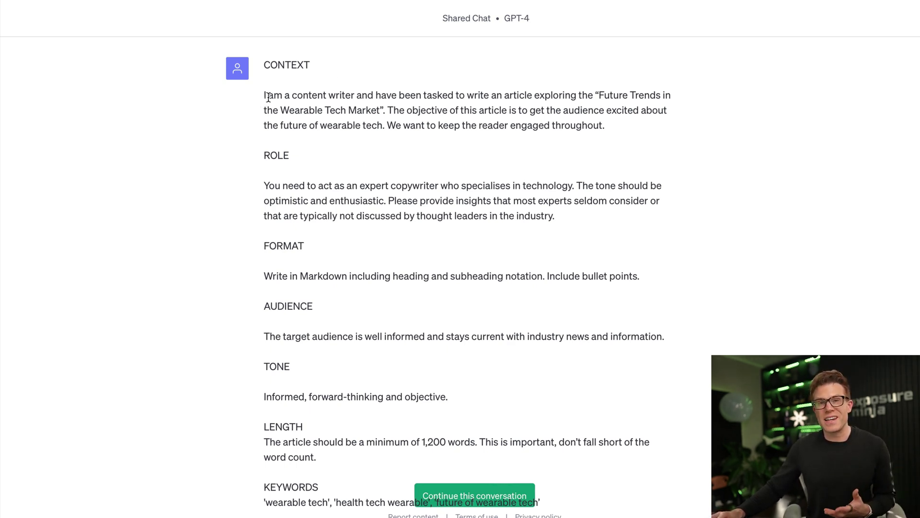
pyautogui.moveTo(269, 97); pyautogui.dragTo(615, 125)
pyautogui.moveTo(264, 154); pyautogui.dragTo(560, 209)
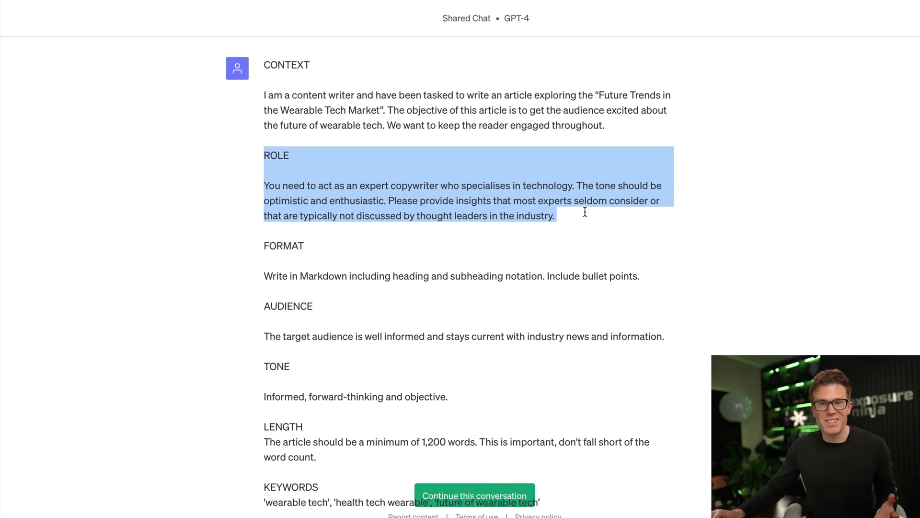
pyautogui.scroll(-2, 431, 197)
pyautogui.moveTo(264, 178); pyautogui.dragTo(337, 221)
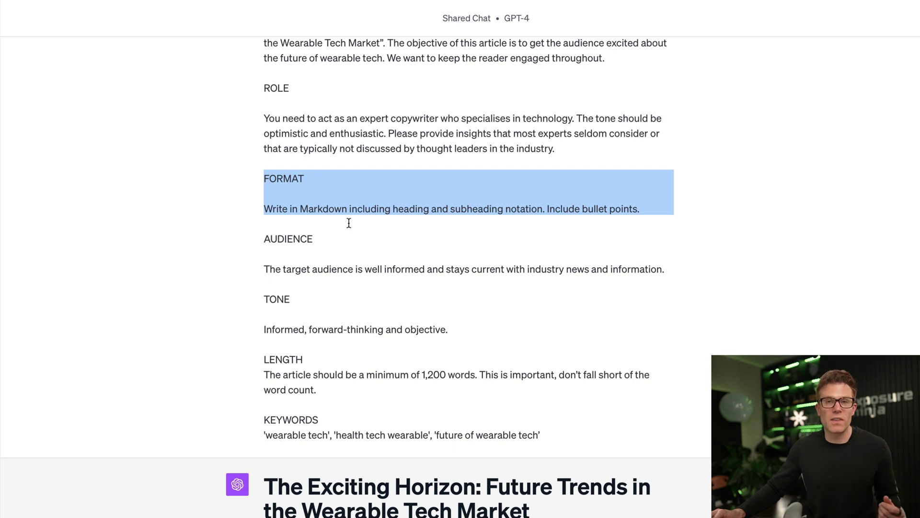
pyautogui.moveTo(264, 238); pyautogui.dragTo(447, 279)
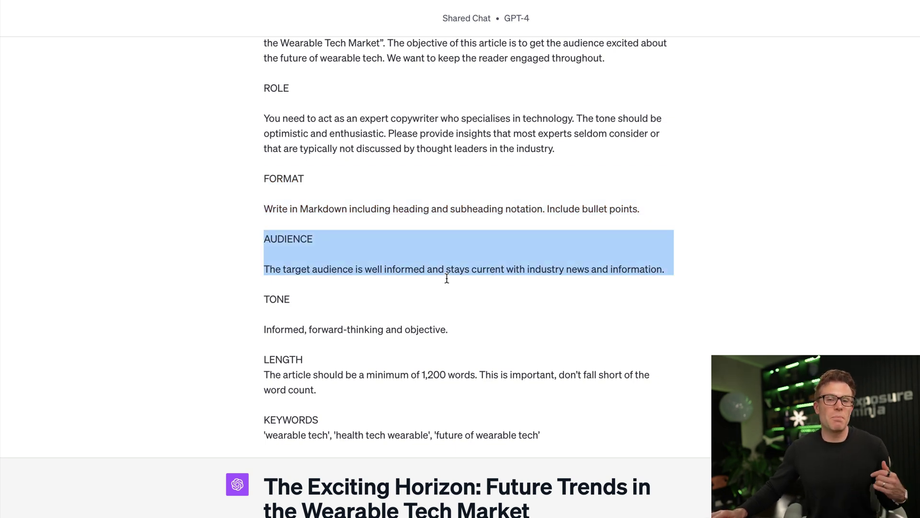
pyautogui.scroll(-3, 447, 278)
pyautogui.moveTo(264, 203); pyautogui.dragTo(336, 288)
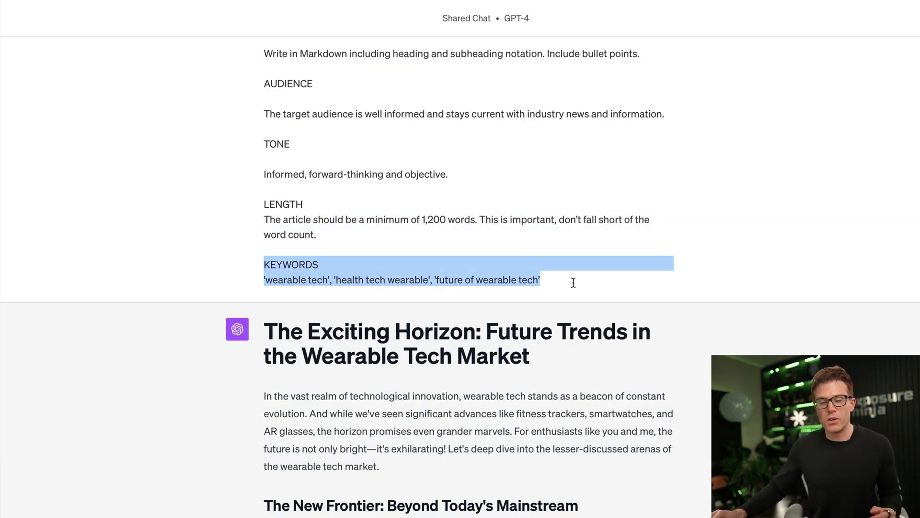
pyautogui.scroll(-5, 573, 282)
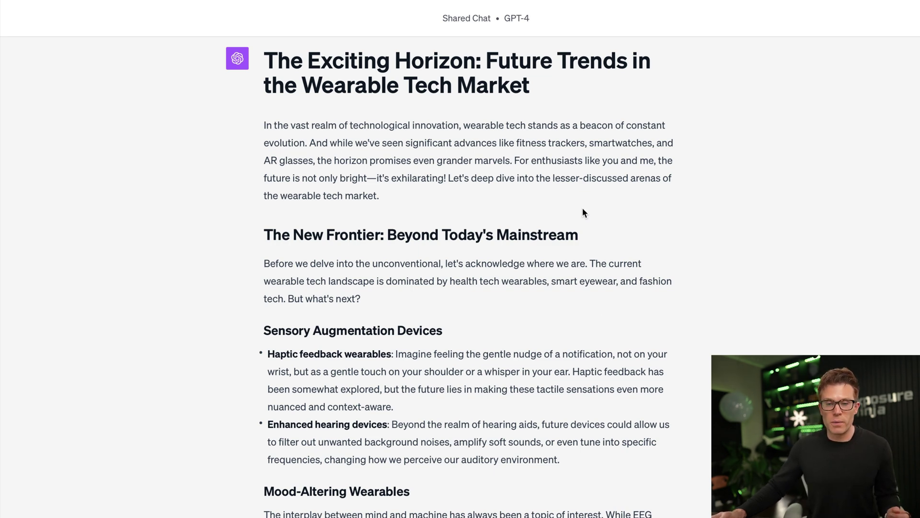
pyautogui.scroll(-20, 481, 158)
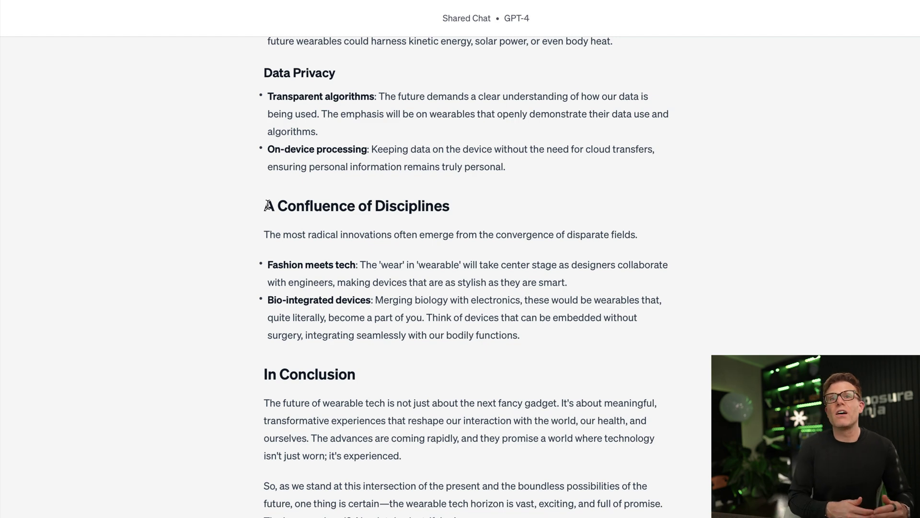
pyautogui.scroll(-2, 268, 206)
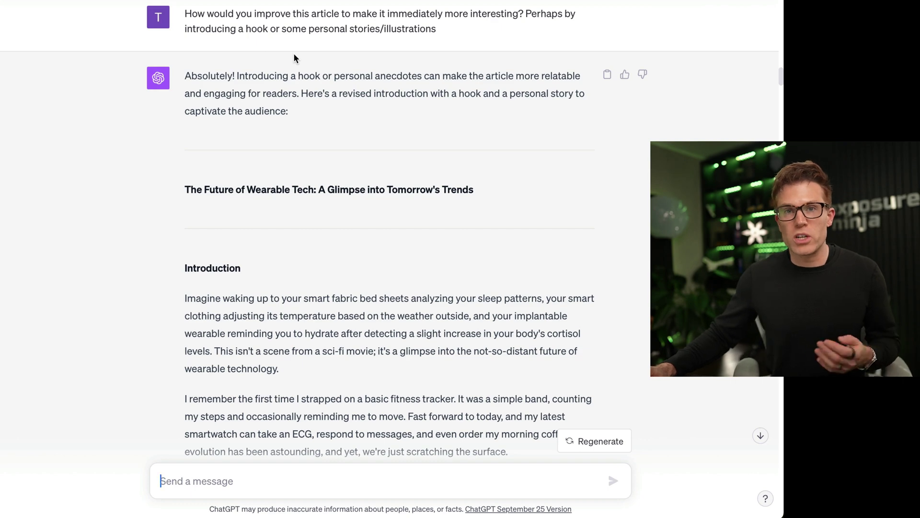
# Scroll through the reply to review the article and its new introduction
pyautogui.scroll(-5, 294, 57)
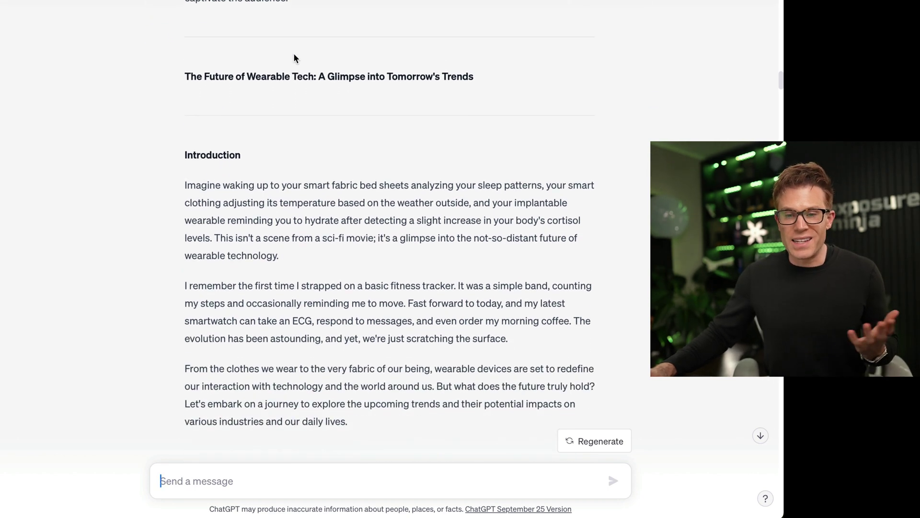
pyautogui.scroll(2, 316, 150)
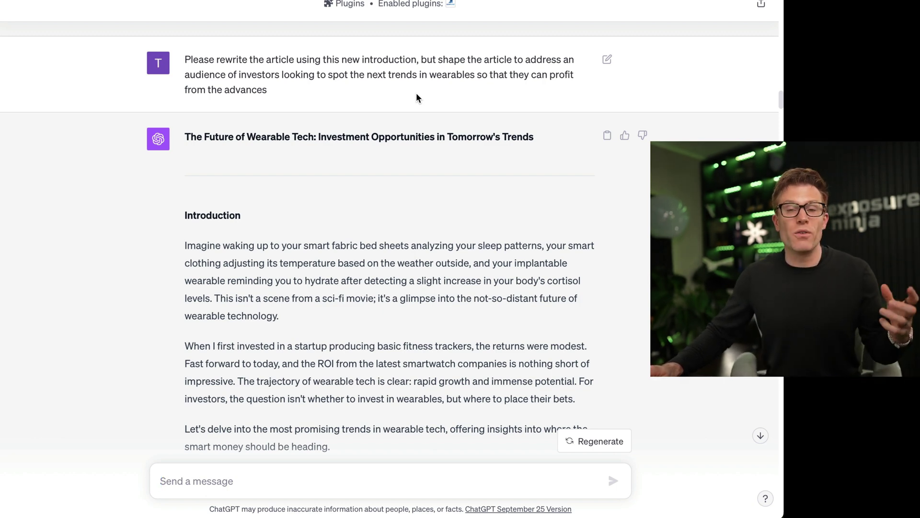
# Scroll down through the investor article 'Investment Opportunities in Tomorrow's Trends'
pyautogui.scroll(-6, 416, 96)
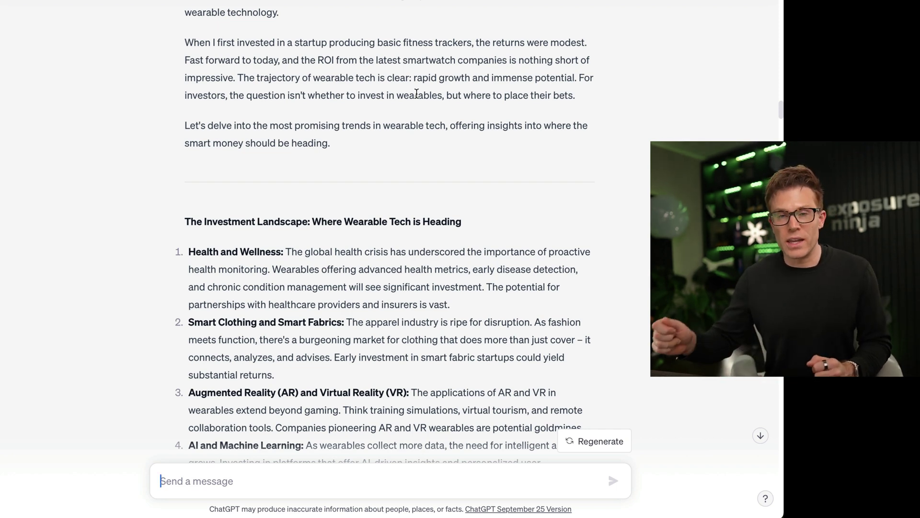
pyautogui.scroll(-15, 417, 94)
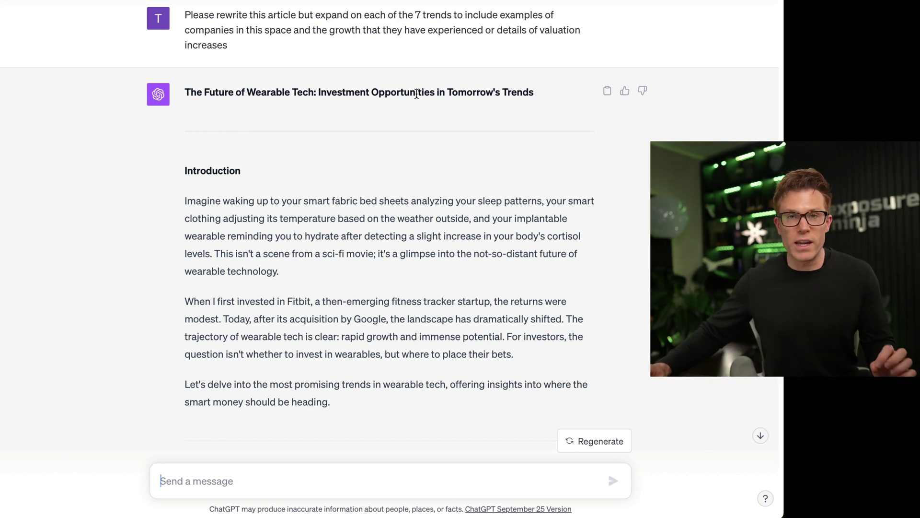
# Scroll through the expanded wearables article past its Conclusion to the smartphone answer
pyautogui.scroll(-12, 417, 93)
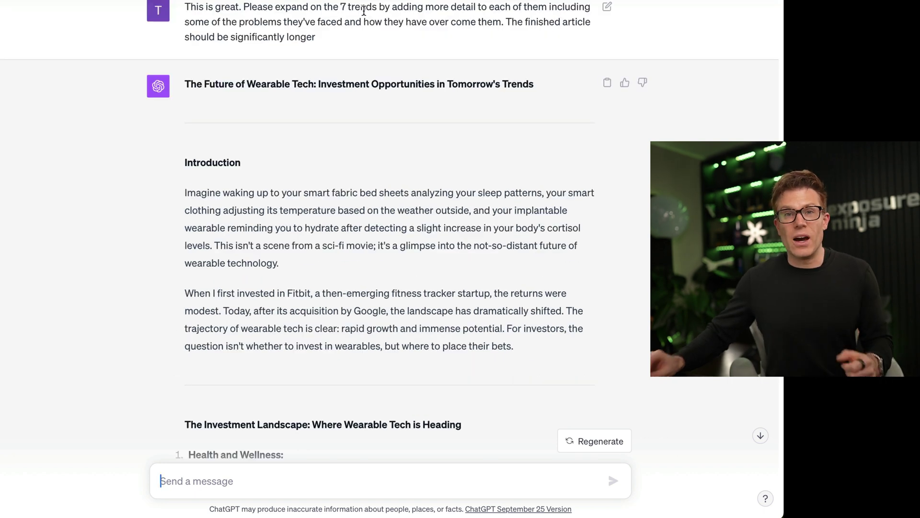
pyautogui.scroll(-7, 364, 11)
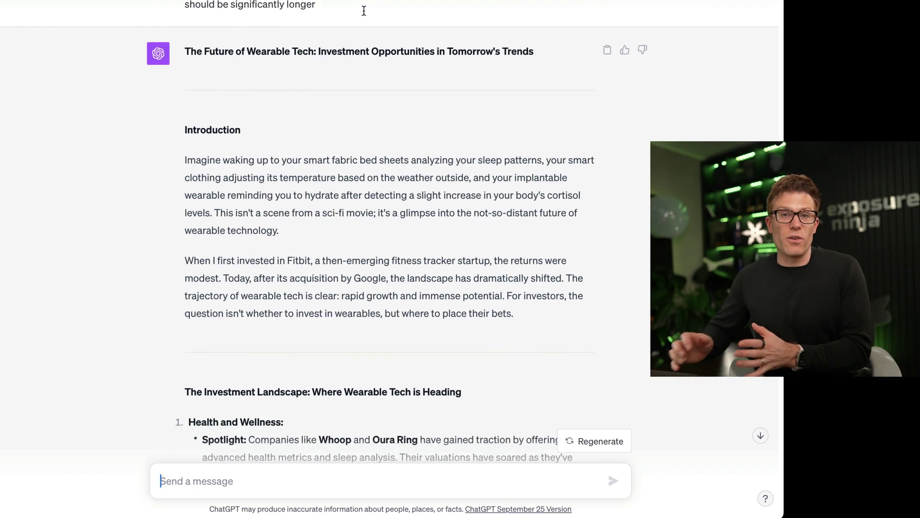
pyautogui.scroll(-2, 364, 11)
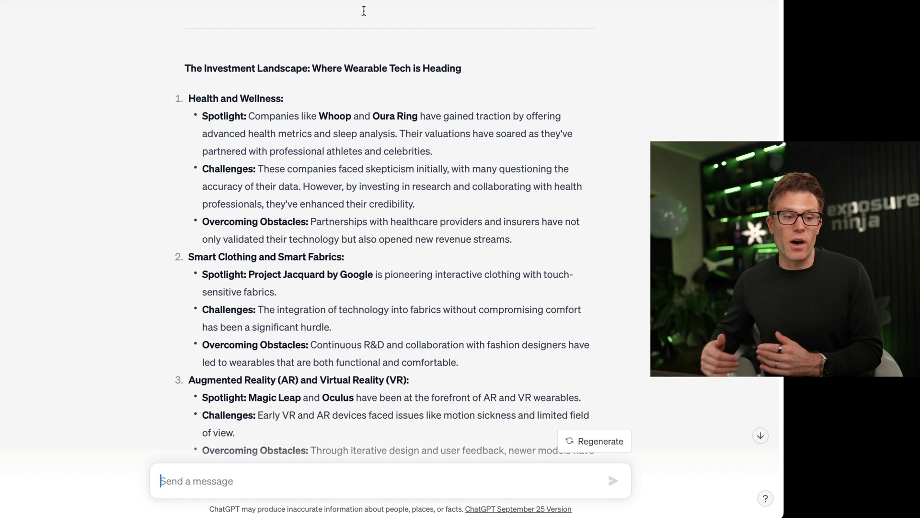
pyautogui.scroll(-3, 364, 15)
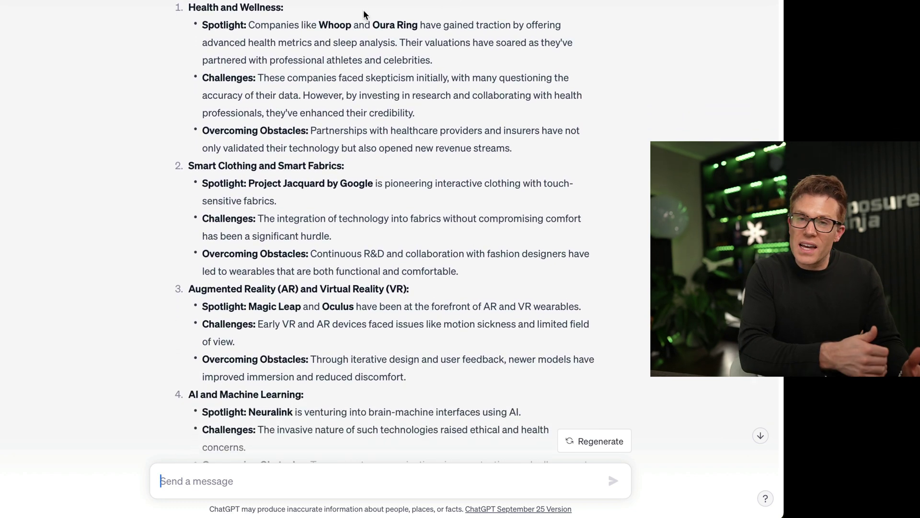
pyautogui.scroll(-5, 364, 15)
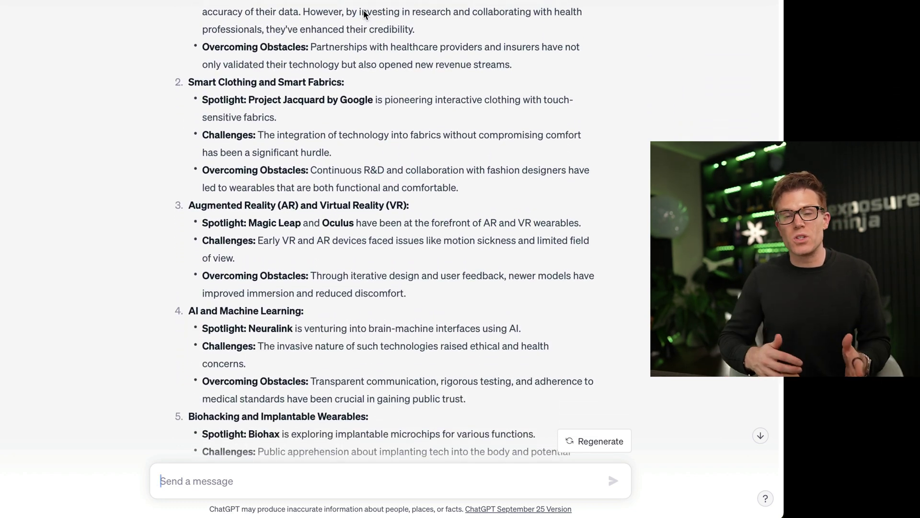
pyautogui.scroll(-10, 364, 15)
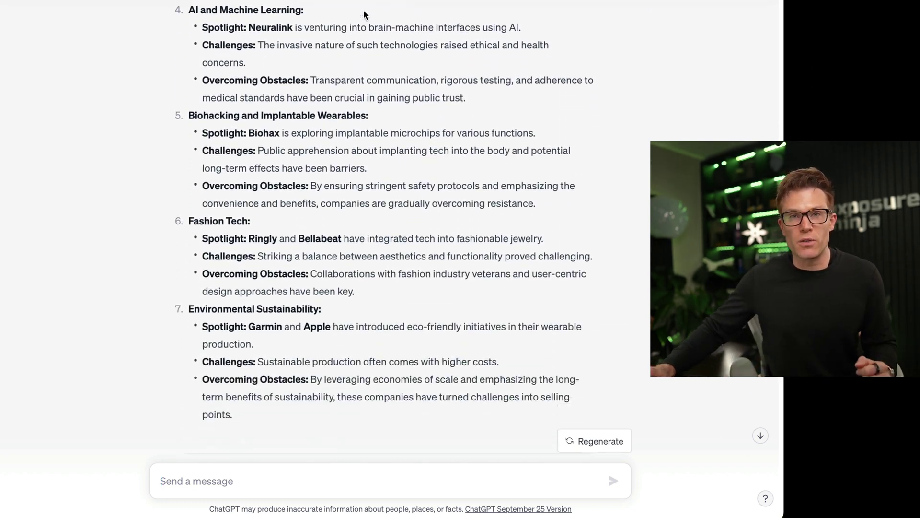
pyautogui.scroll(-4, 364, 10)
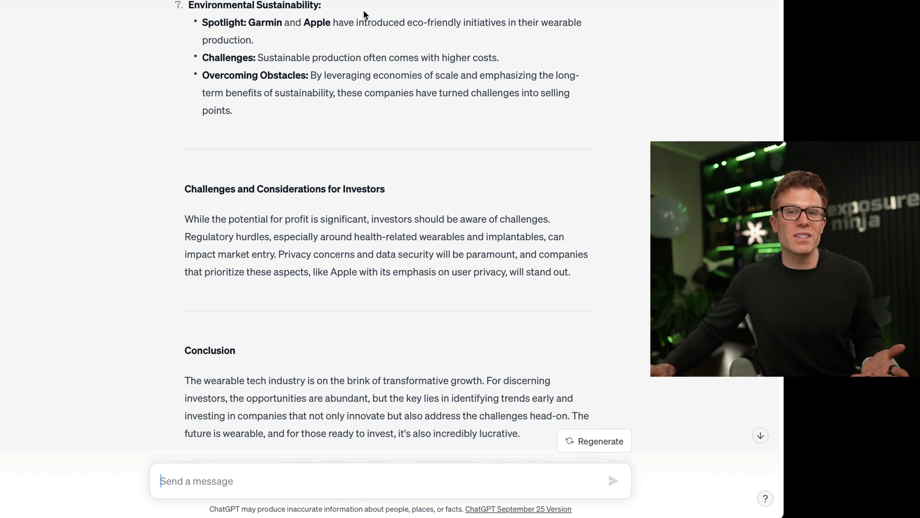
pyautogui.scroll(-6, 364, 11)
pyautogui.scroll(-3, 364, 15)
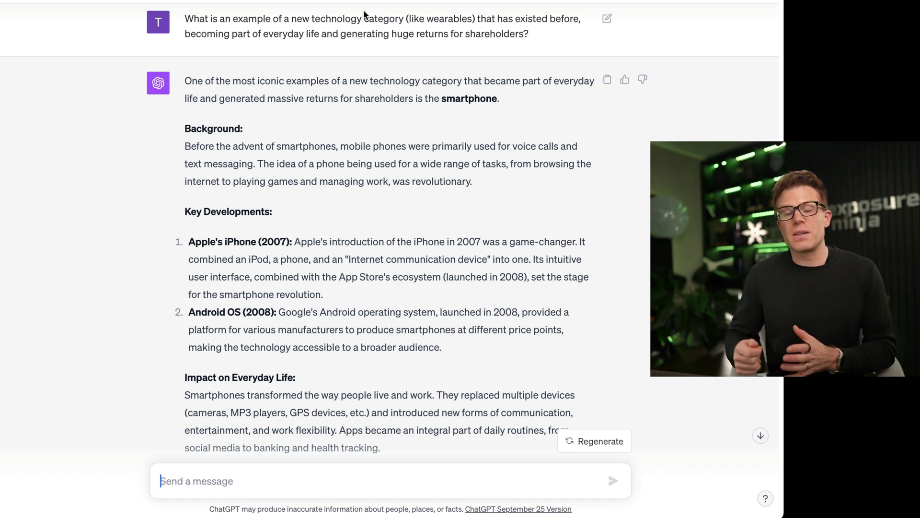
# Scroll past the smartphone shareholder-returns answer to the edited wearables-versus-smartphone request (2/2)
pyautogui.scroll(-5, 544, 28)
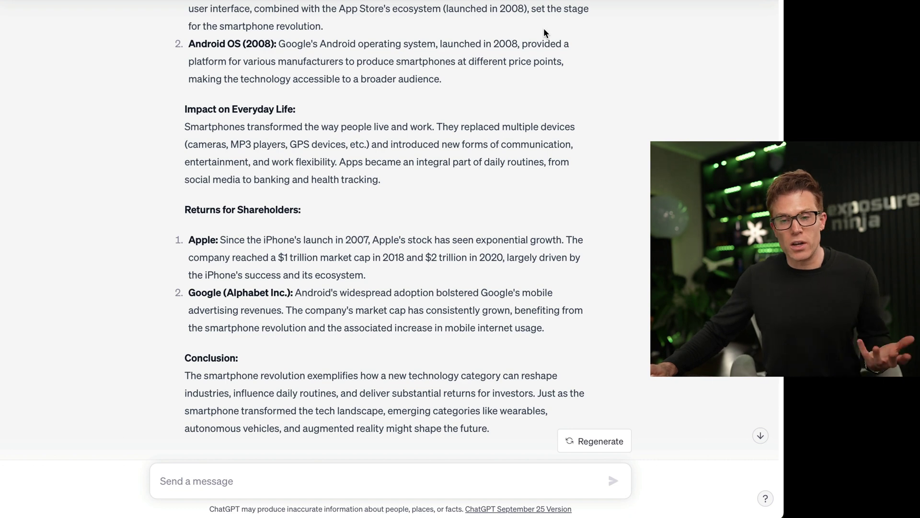
pyautogui.scroll(-4, 543, 28)
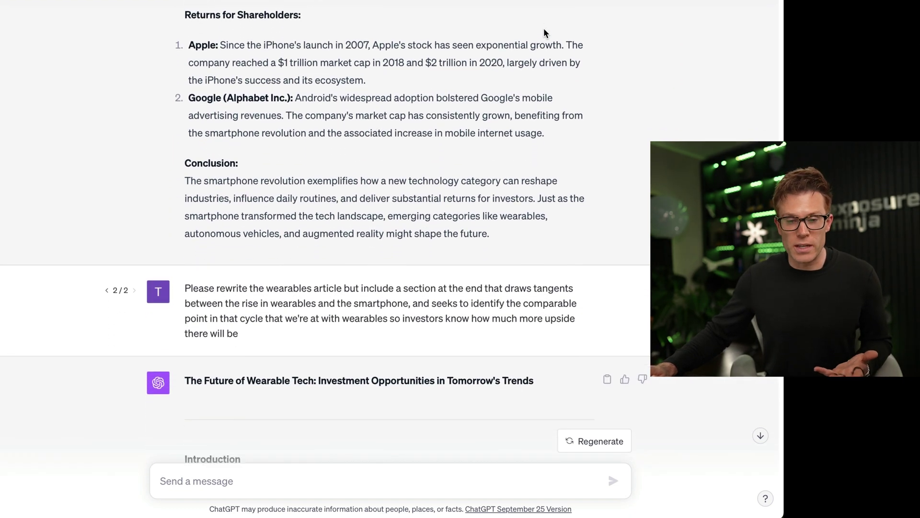
pyautogui.scroll(-6, 544, 27)
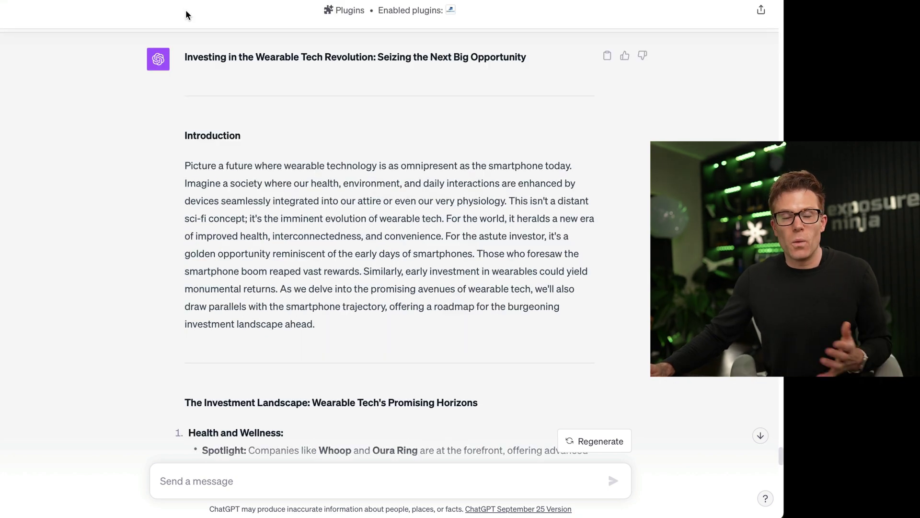
# Scroll through the rewritten article 'Investing in the Wearable Tech Revolution'
pyautogui.scroll(-1, 186, 15)
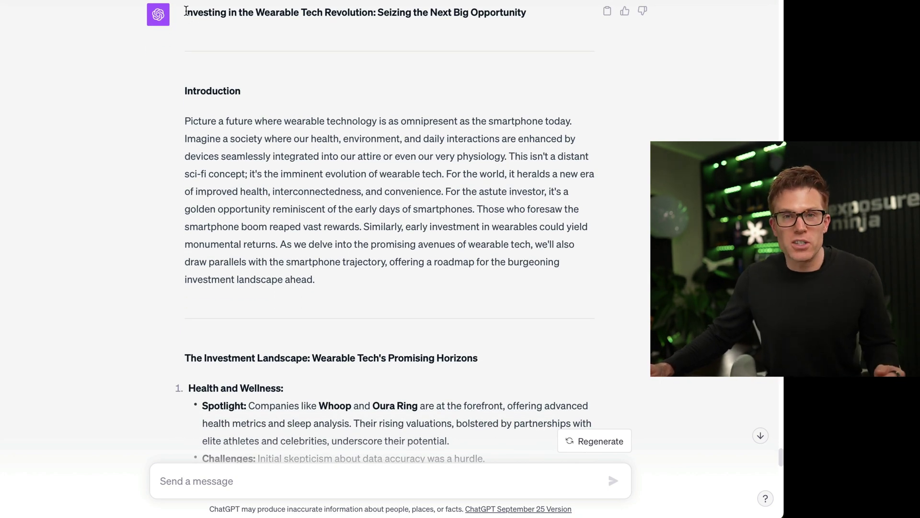
pyautogui.scroll(-10, 186, 11)
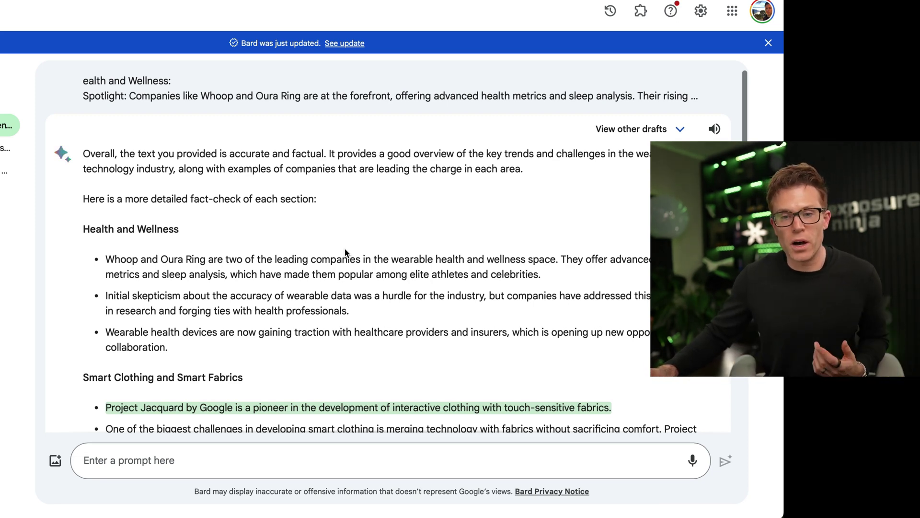
# Scan Bard's green and orange double-check highlights and show the NIH source for the Neuralink claim
pyautogui.scroll(-15, 345, 252)
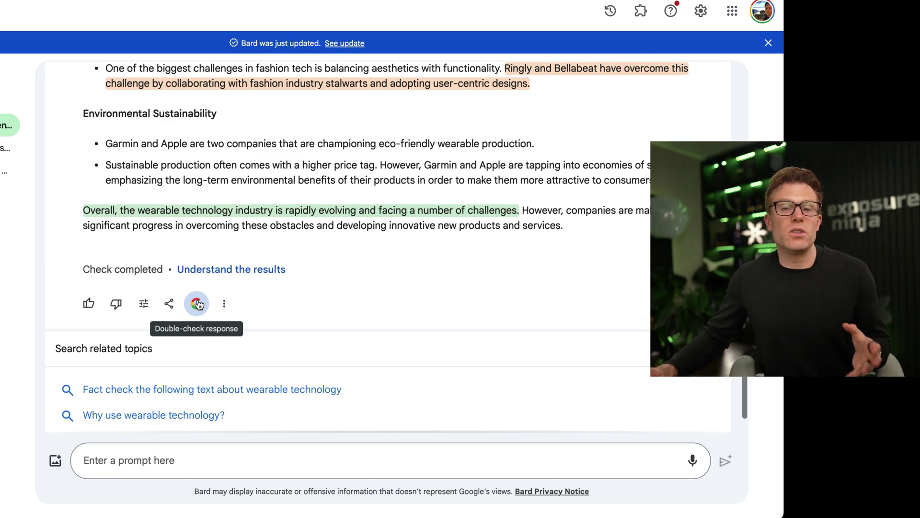
pyautogui.scroll(10, 346, 302)
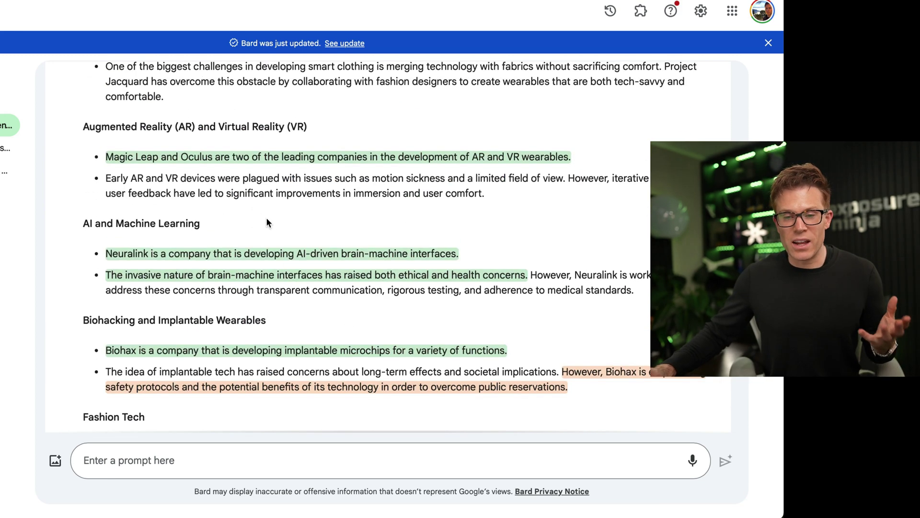
pyautogui.scroll(-2, 264, 159)
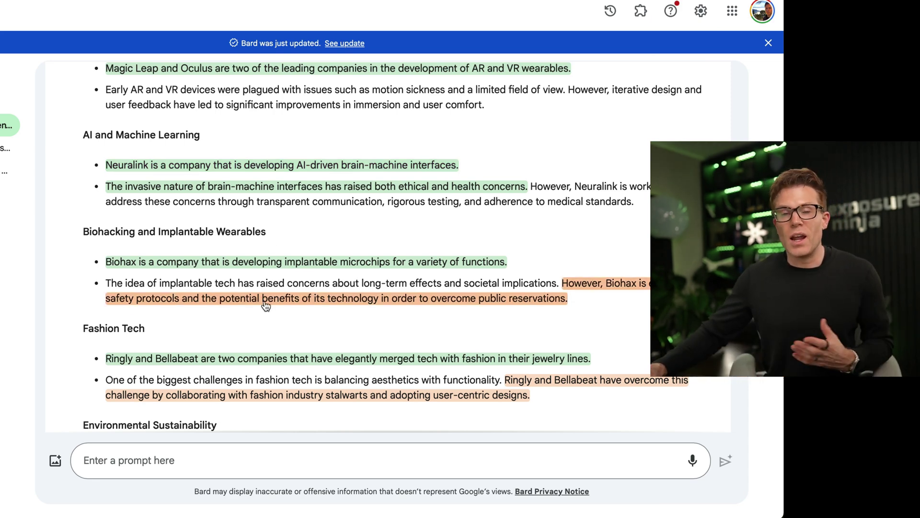
pyautogui.scroll(1, 266, 305)
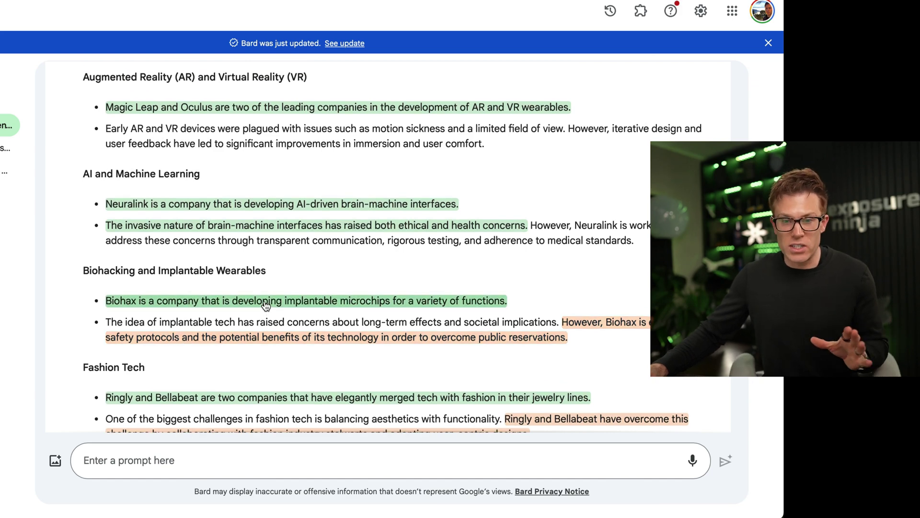
pyautogui.click(153, 207)
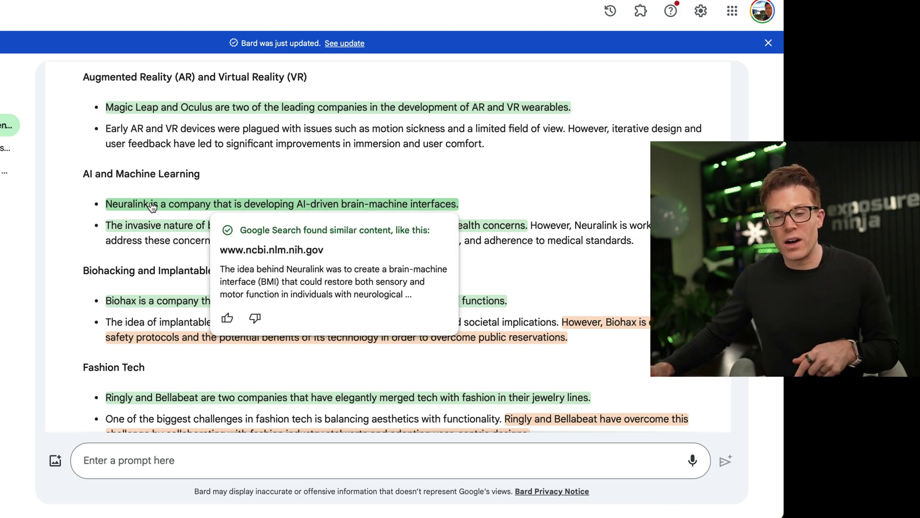